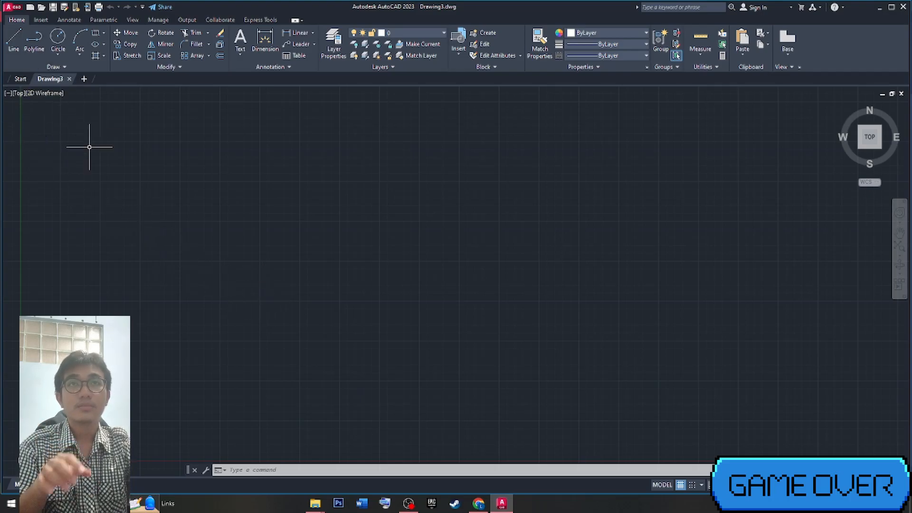
Step: Draw a single horizontal line in the middle of the drawing area and erase it
click(15, 41)
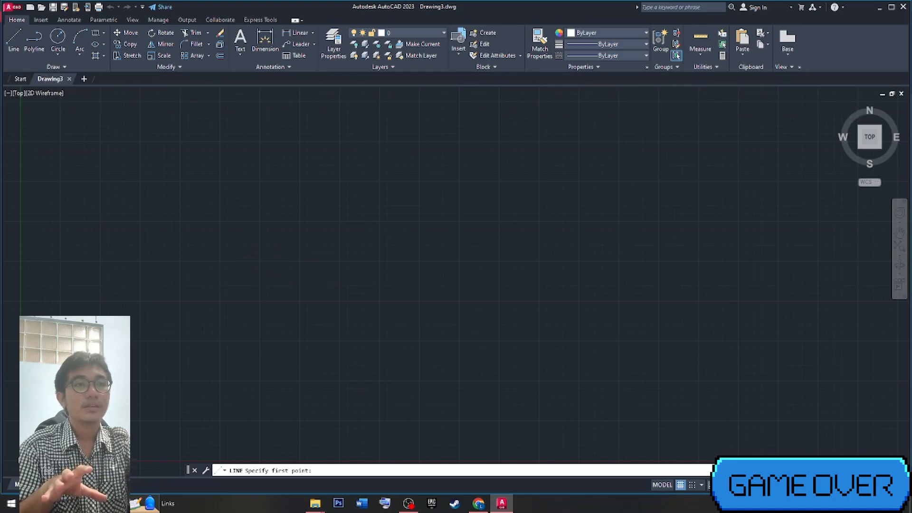
click(260, 262)
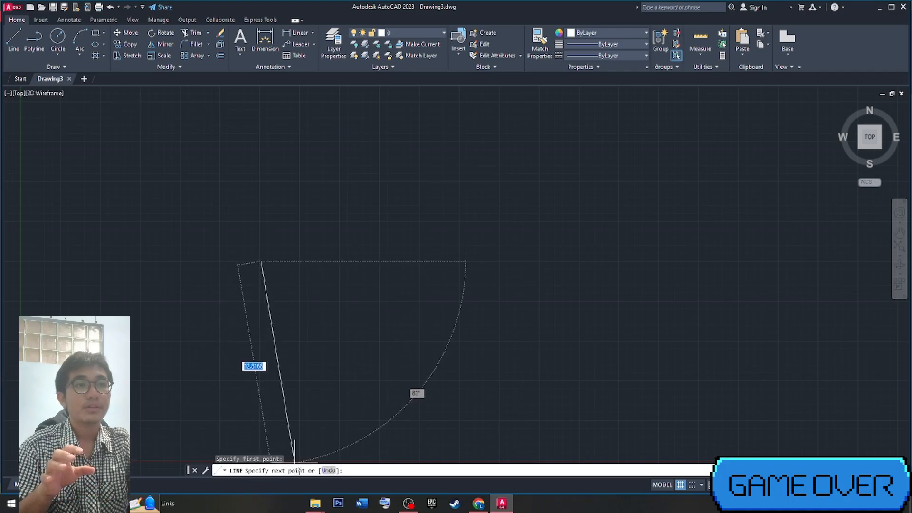
click(425, 261)
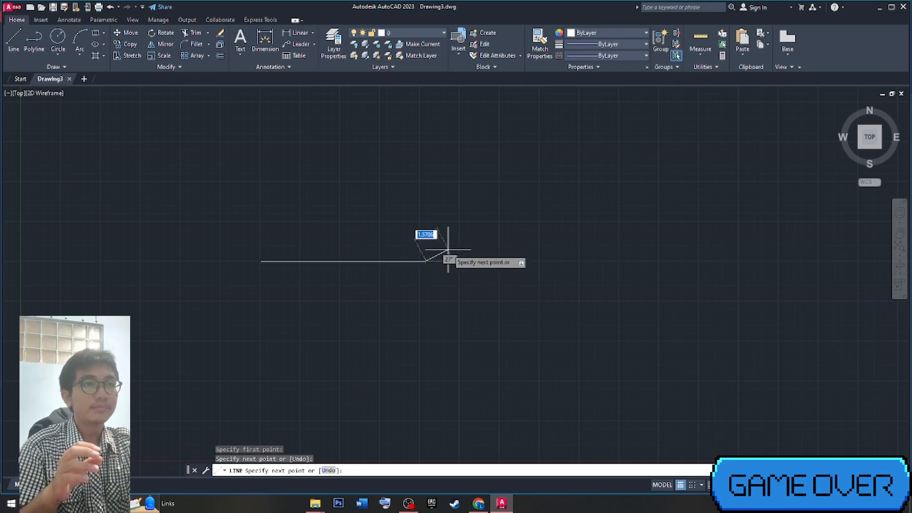
key(Return)
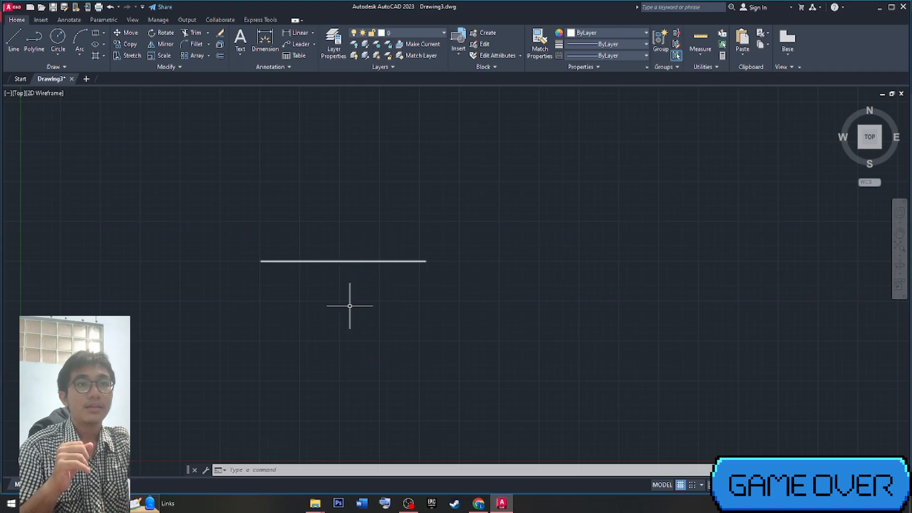
click(328, 261)
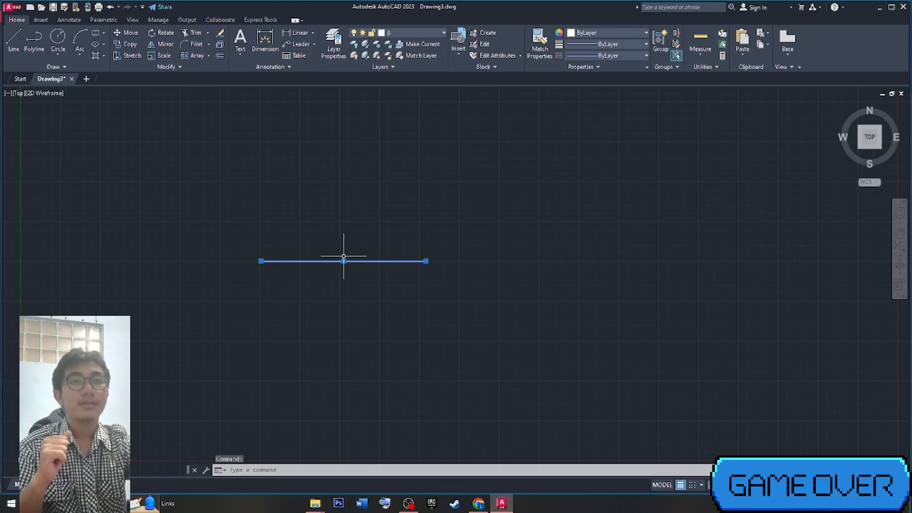
key(Delete)
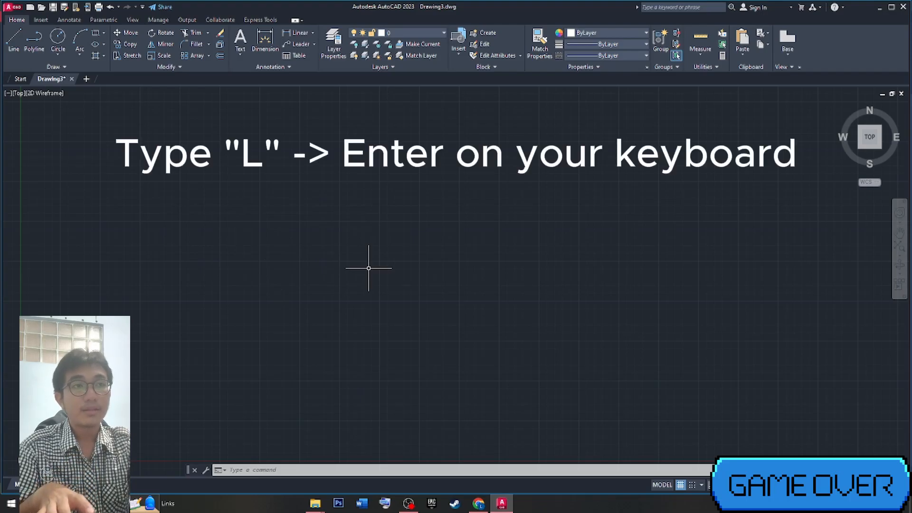
Step: Draw another horizontal line with the Line command in the same area and delete it
text(L)
key(Return)
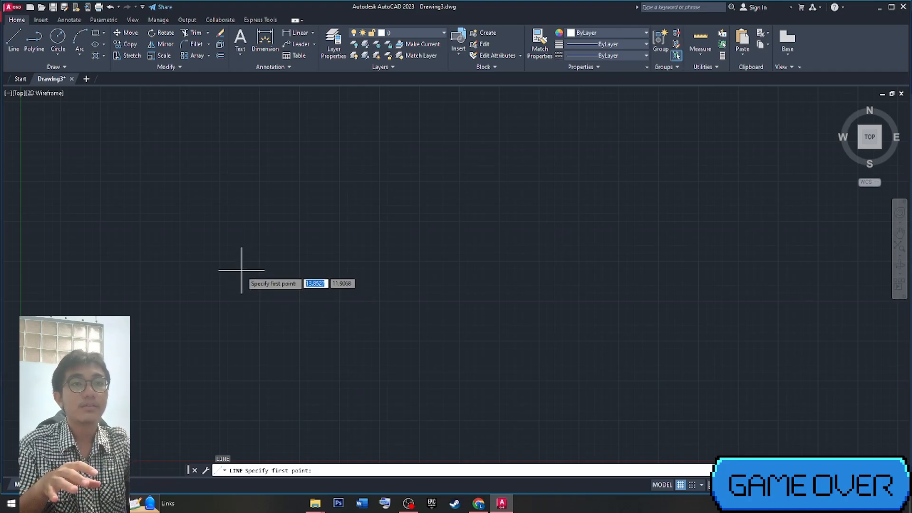
click(262, 261)
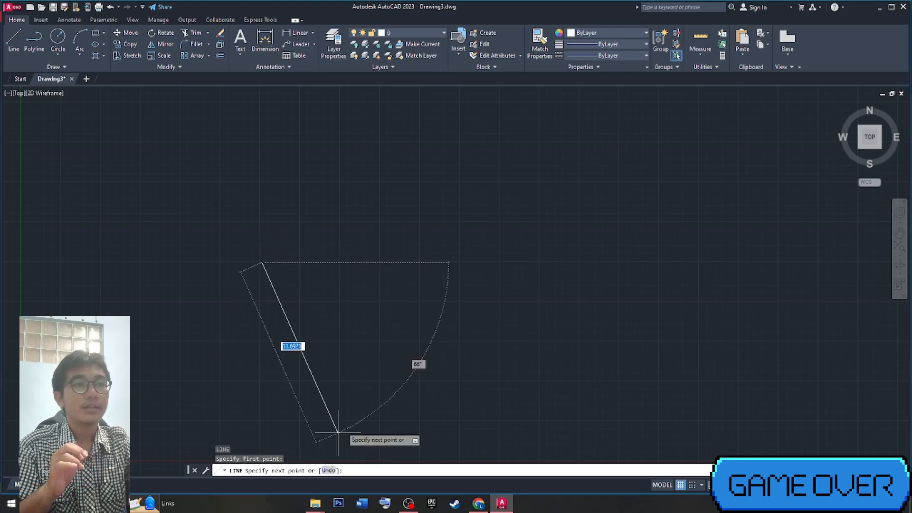
click(420, 262)
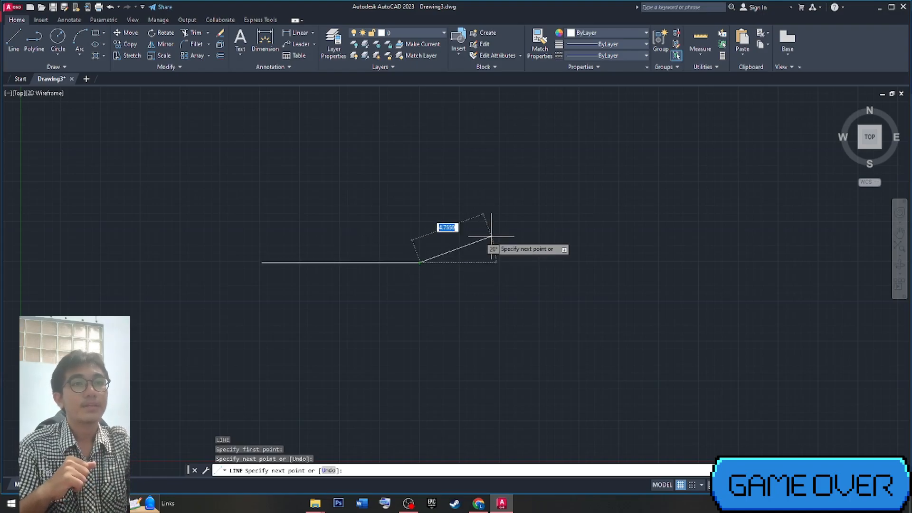
key(Return)
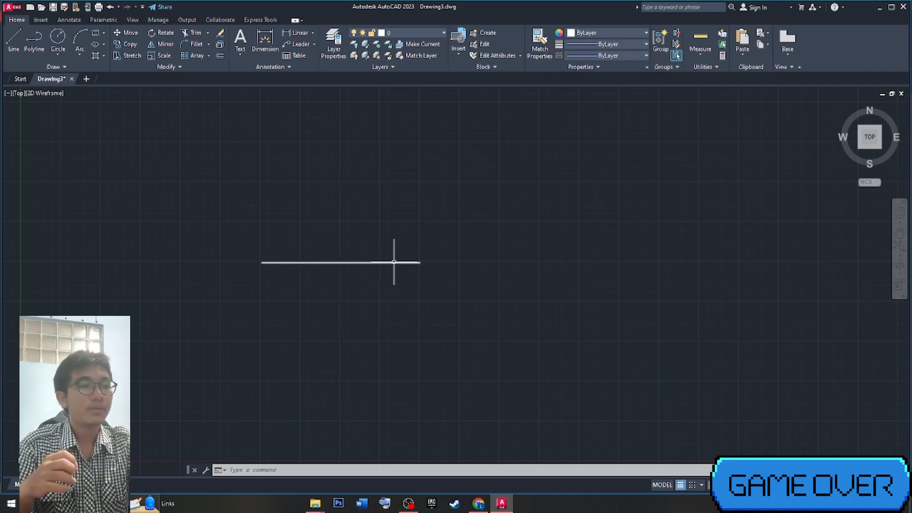
click(372, 261)
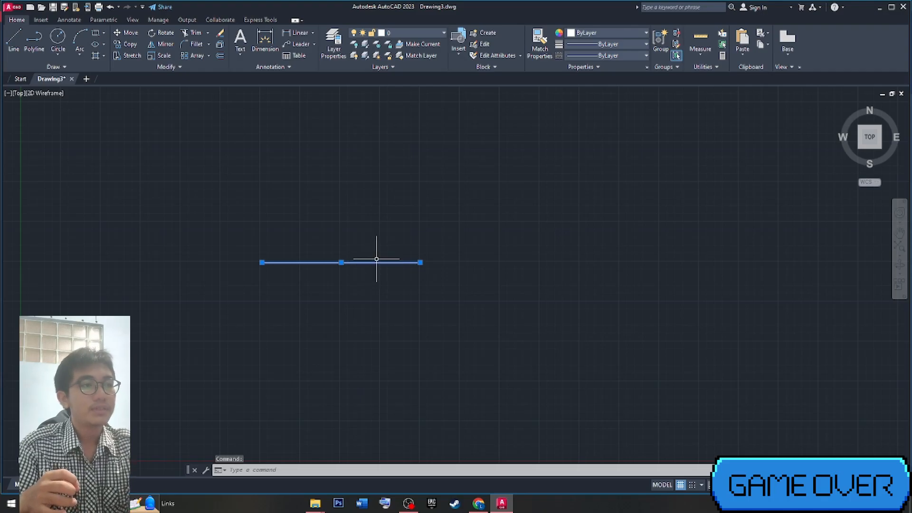
key(Delete)
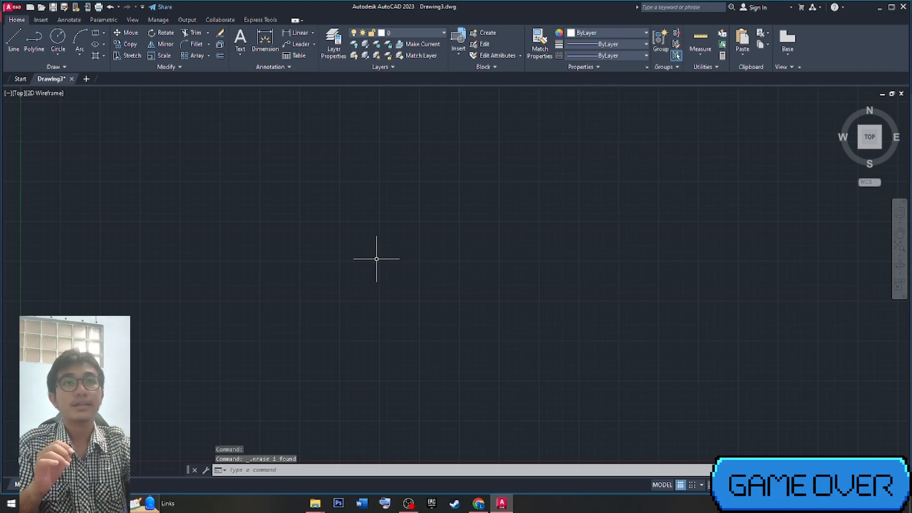
Step: Draw a closed rectangle about 9.9 units wide from four lines, with ortho mode turned on
click(15, 41)
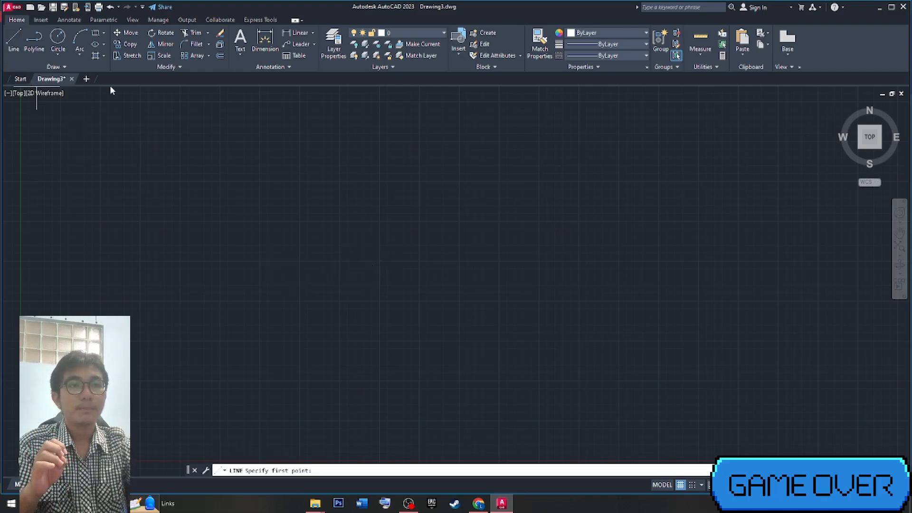
click(261, 301)
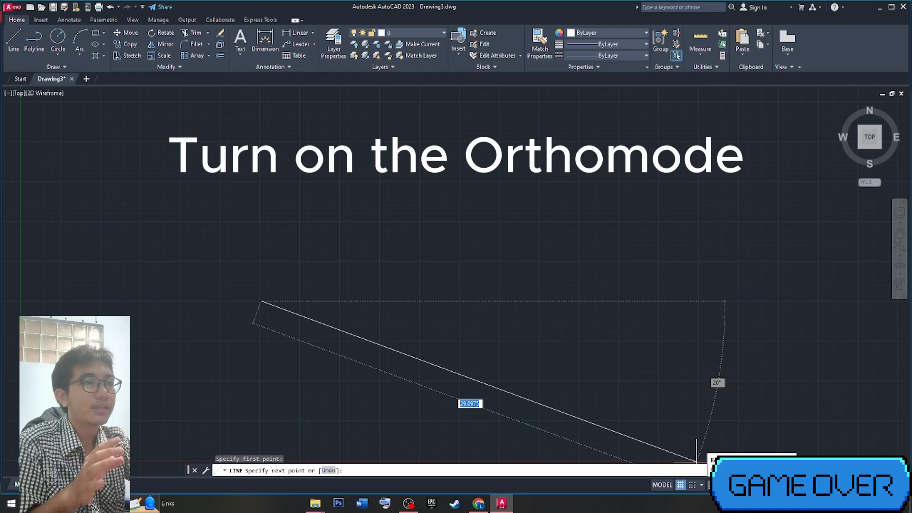
key(F8)
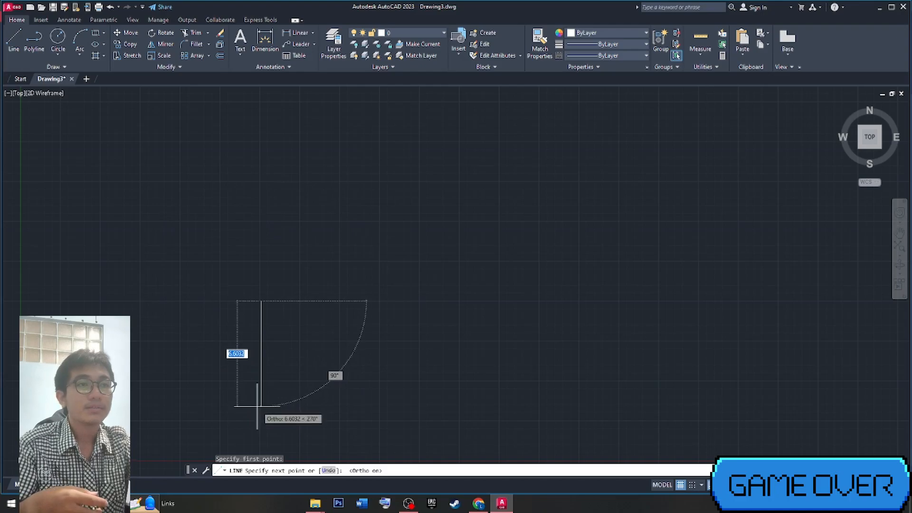
click(419, 301)
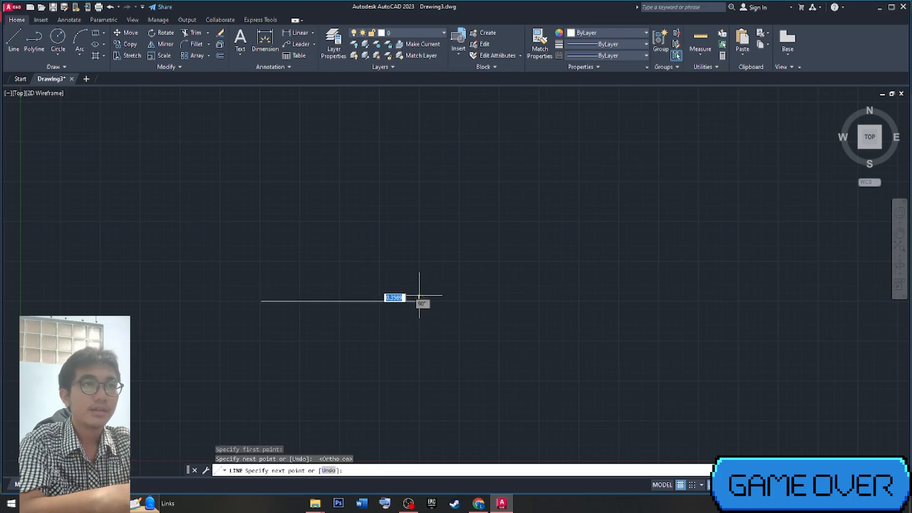
click(418, 239)
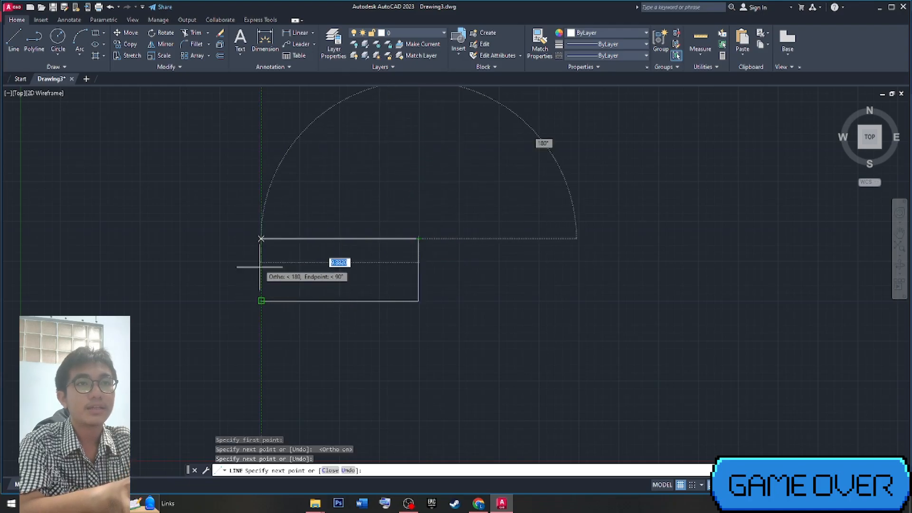
click(263, 239)
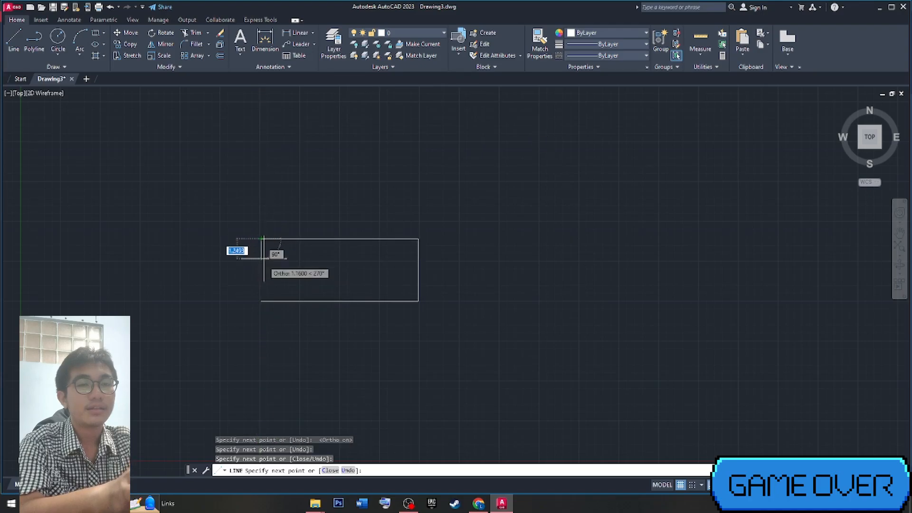
click(260, 301)
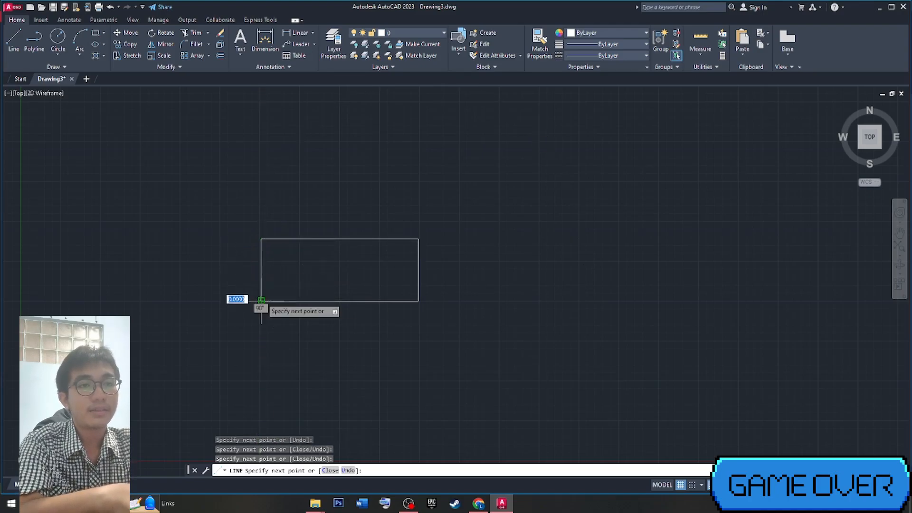
key(Return)
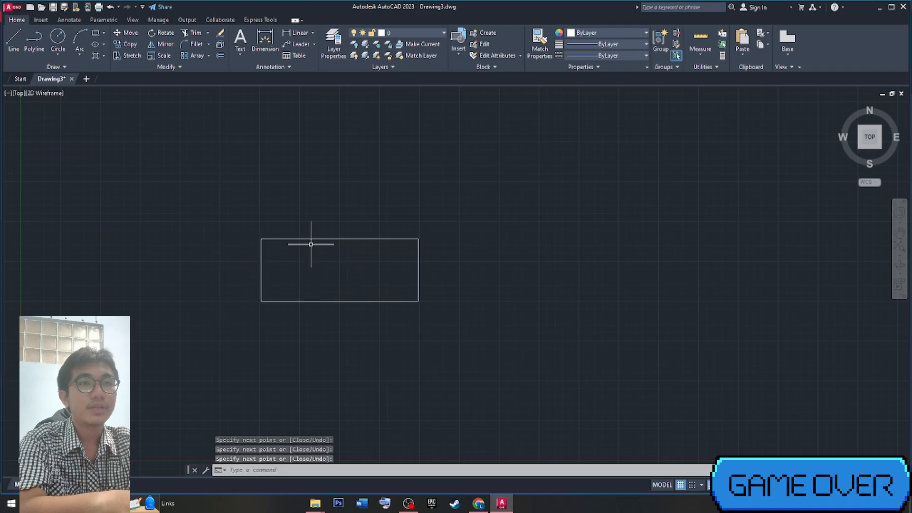
Step: Extrude all four lines of the rectangle to a height of 10
middle_drag(328, 246, 317, 252)
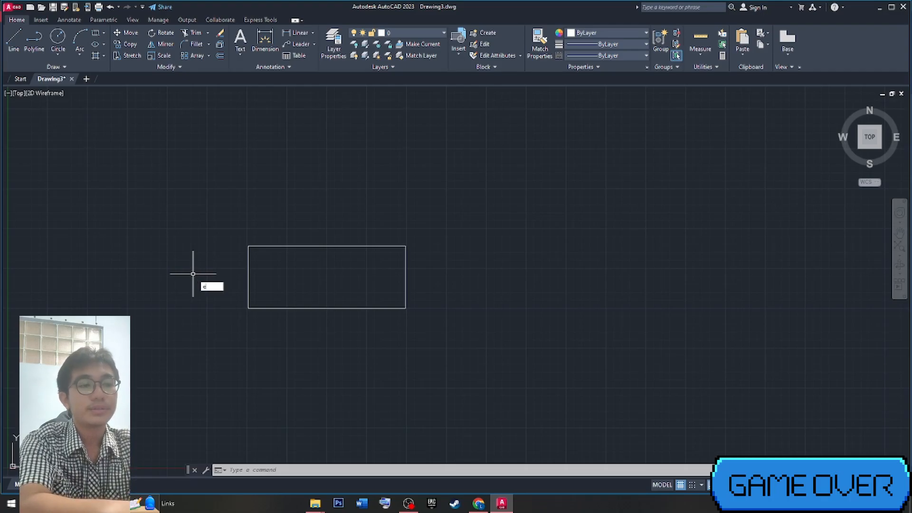
text(xtrud)
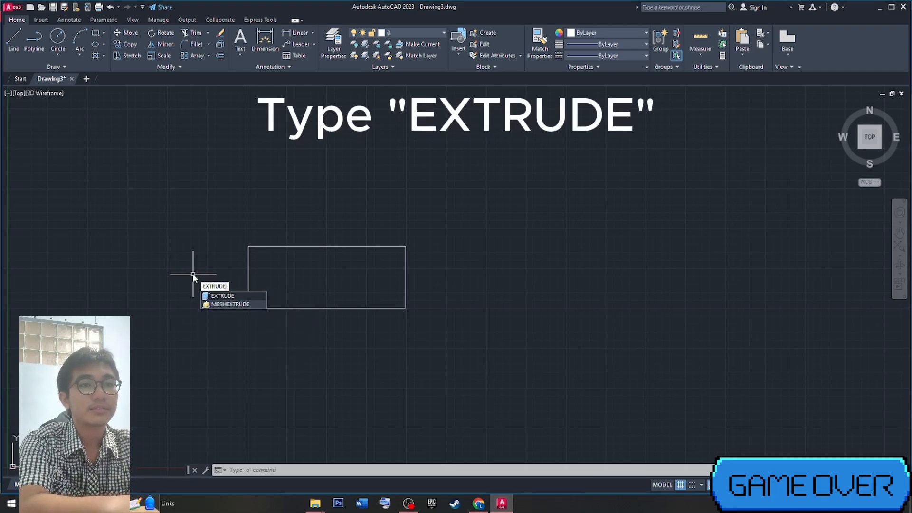
key(Return)
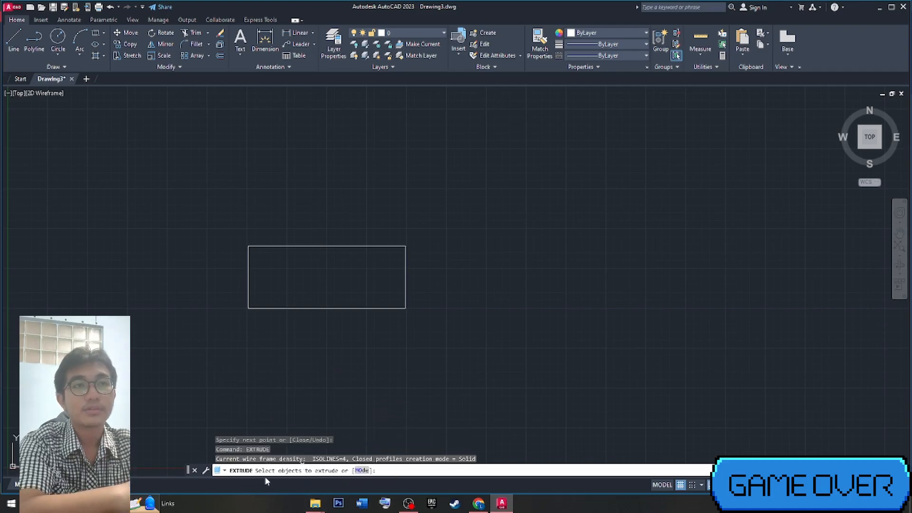
click(216, 211)
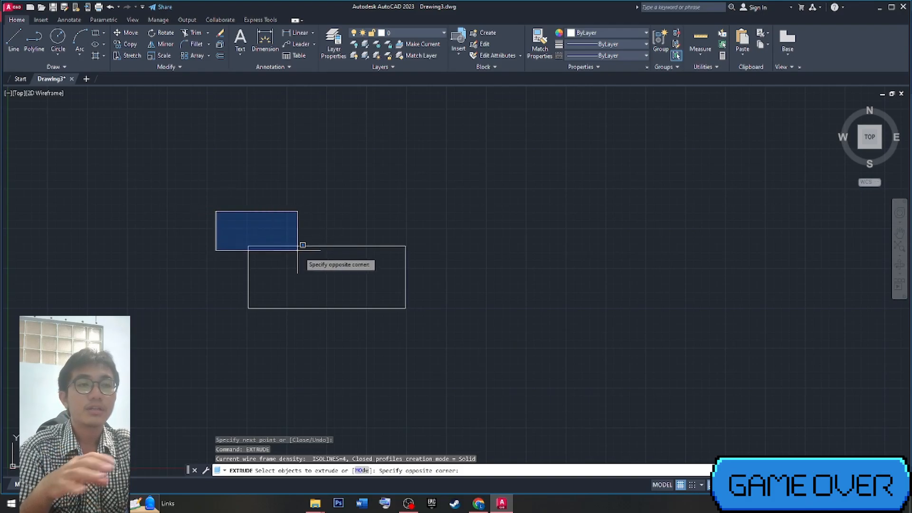
click(447, 350)
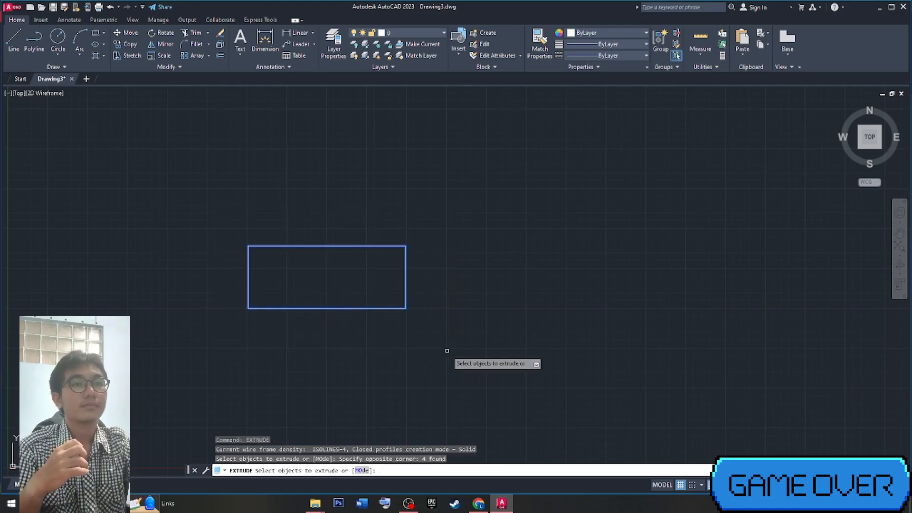
key(Return)
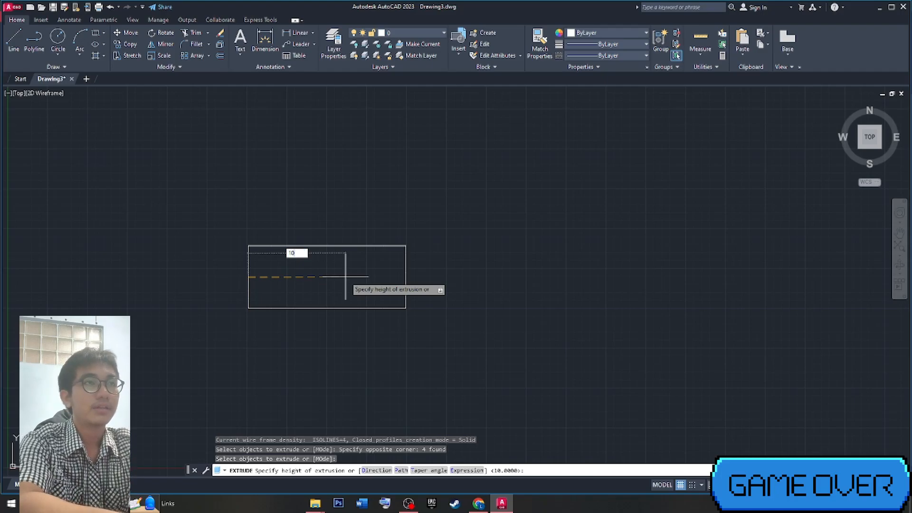
key(Return)
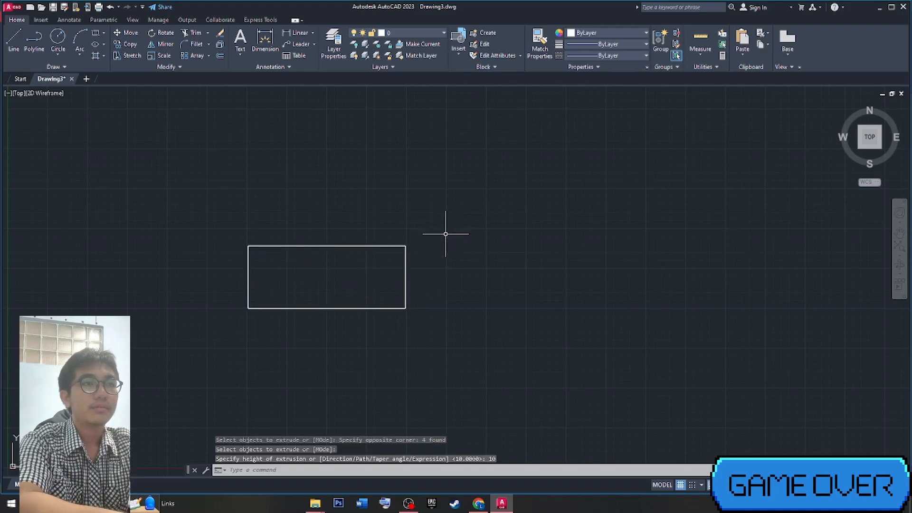
Step: Show the extruded walls in the SW Isometric view
mouse_move(386, 261)
middle_down()
mouse_move(487, 248)
mouse_move(474, 259)
middle_up()
scroll(366, 242, down, 2)
scroll(442, 239, up, 2)
middle_drag(495, 230, 573, 228)
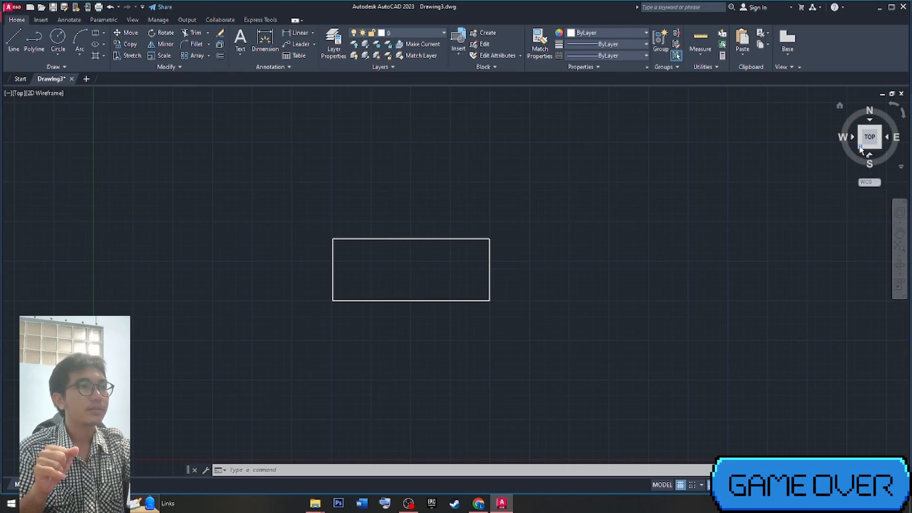
click(861, 148)
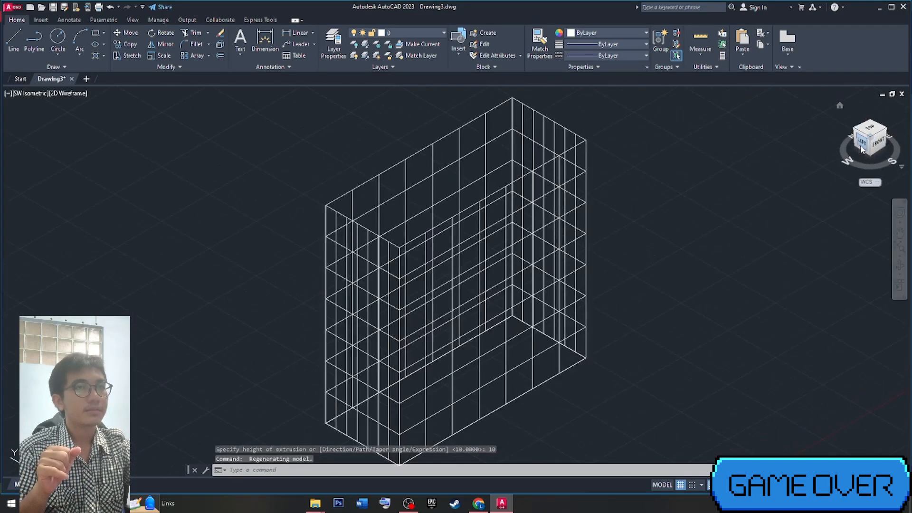
scroll(655, 219, down, 2)
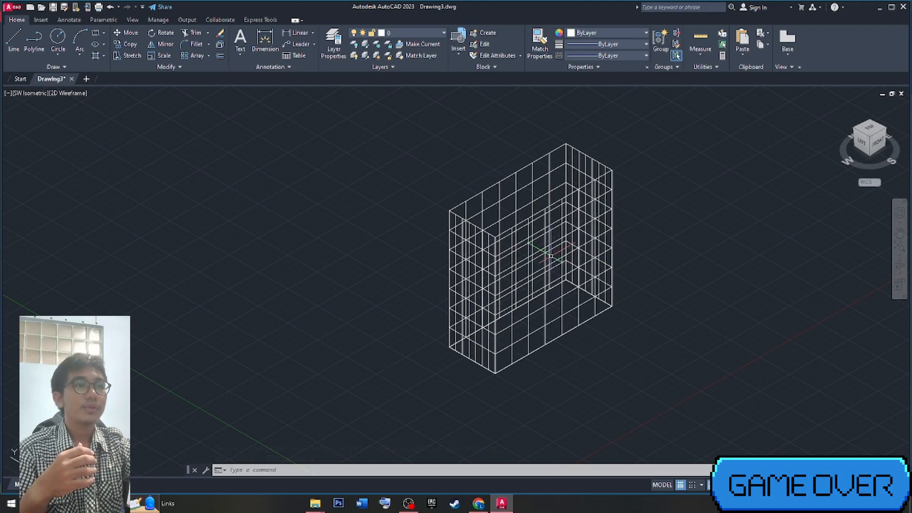
middle_drag(661, 220, 580, 252)
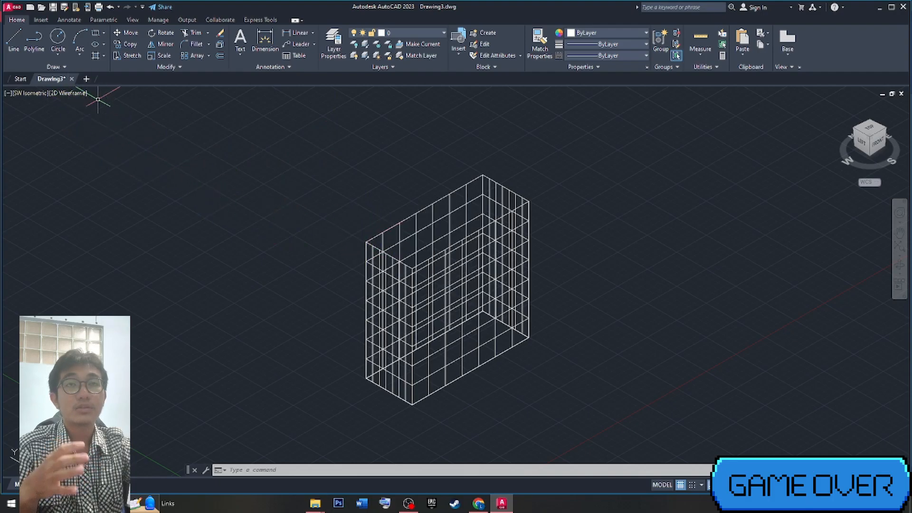
Step: Apply the Realistic visual style and view the walls from the top and from the top-front edge
click(72, 94)
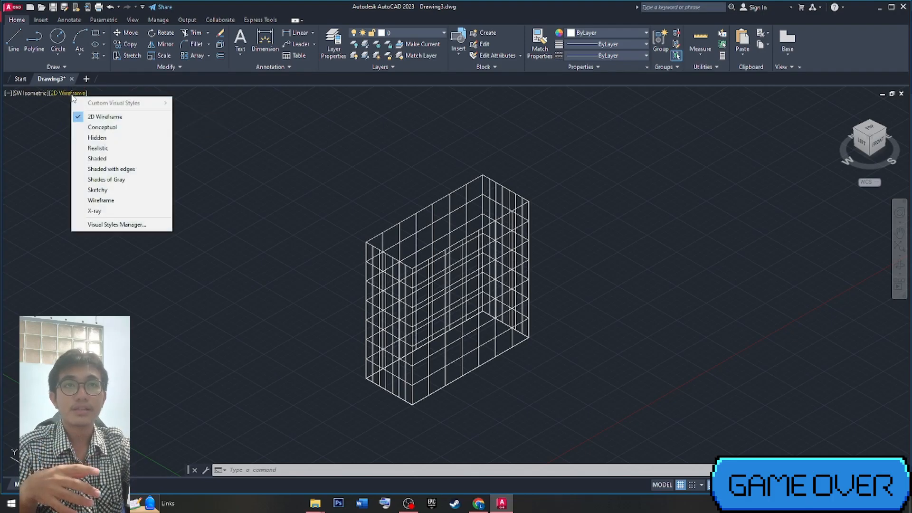
click(98, 148)
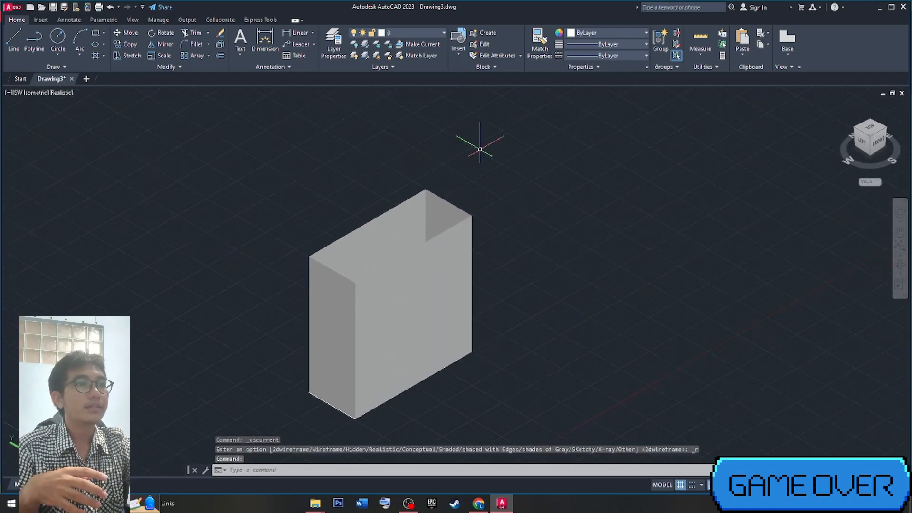
click(869, 128)
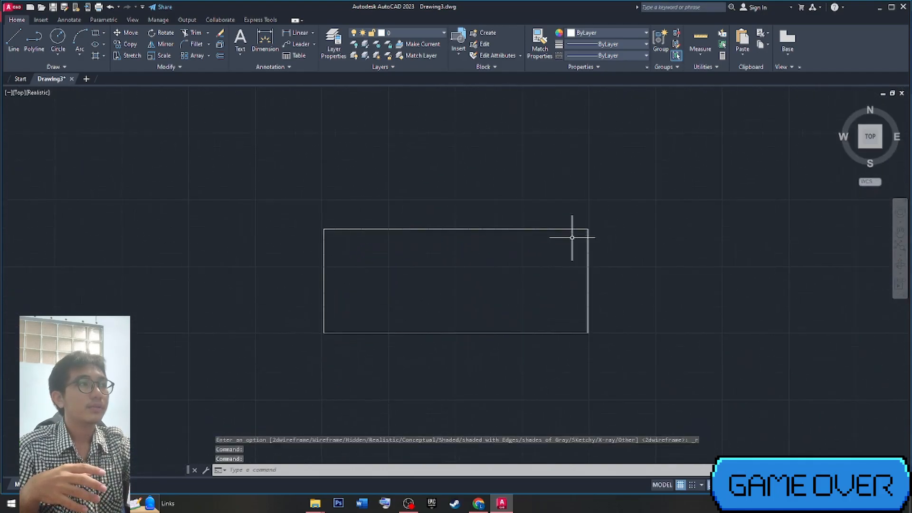
click(864, 148)
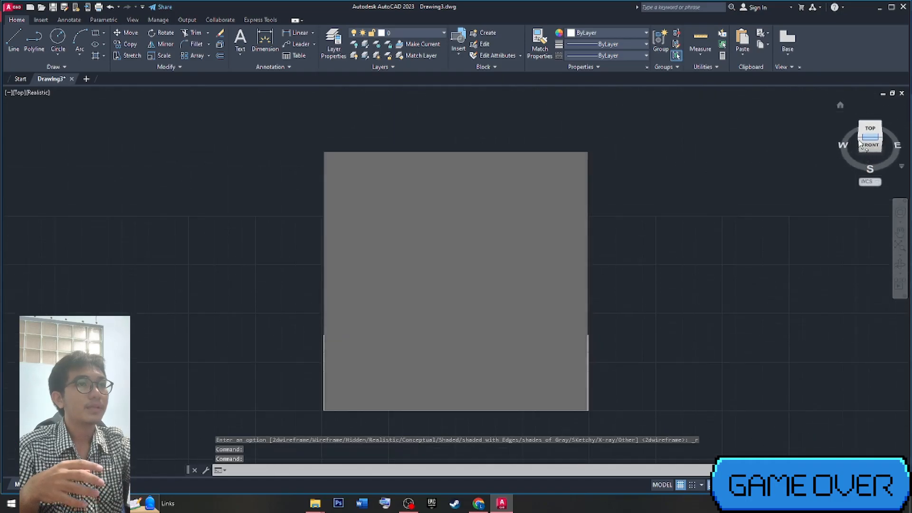
Step: Examine the extruded walls in the SW Isometric view and compare them with the Top view
click(859, 137)
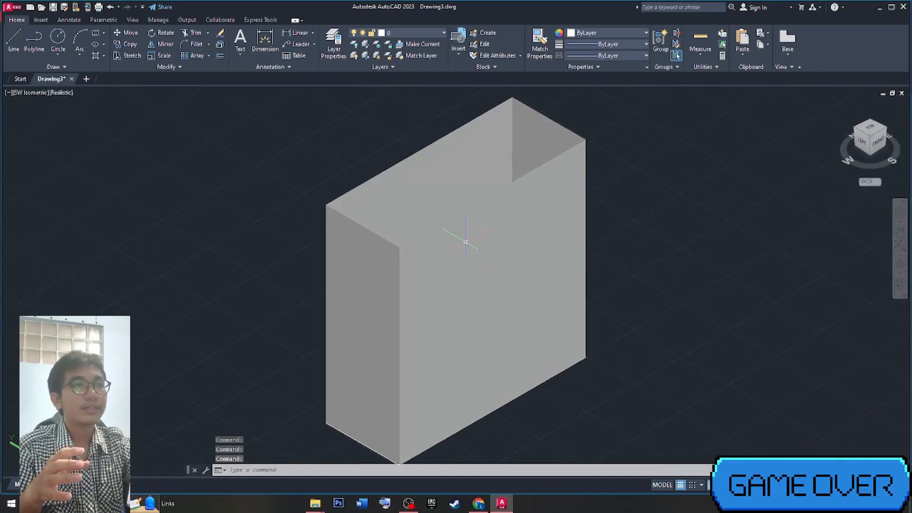
key(Escape)
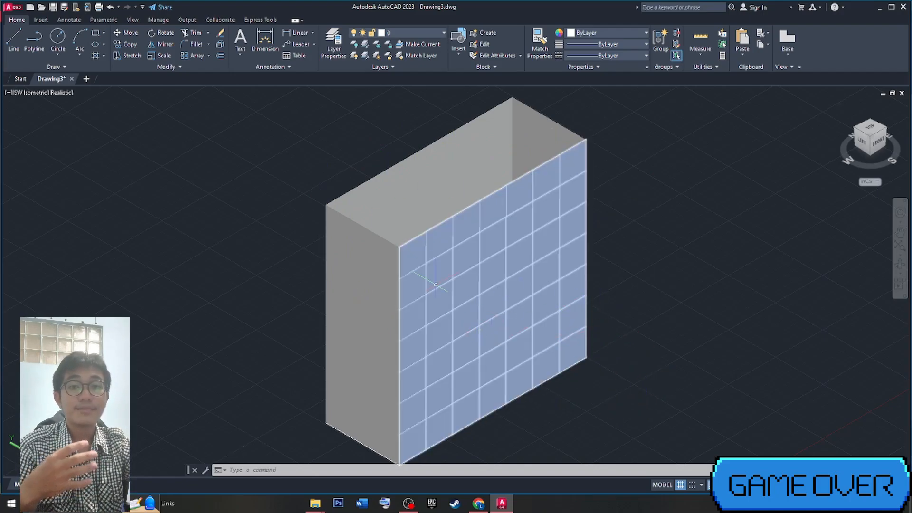
mouse_move(664, 329)
middle_down()
mouse_move(680, 333)
mouse_move(658, 327)
middle_up()
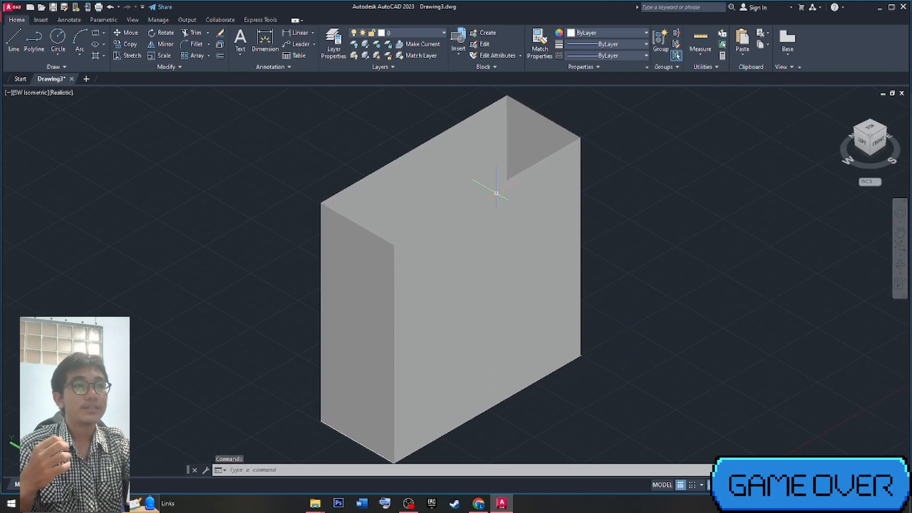
click(873, 138)
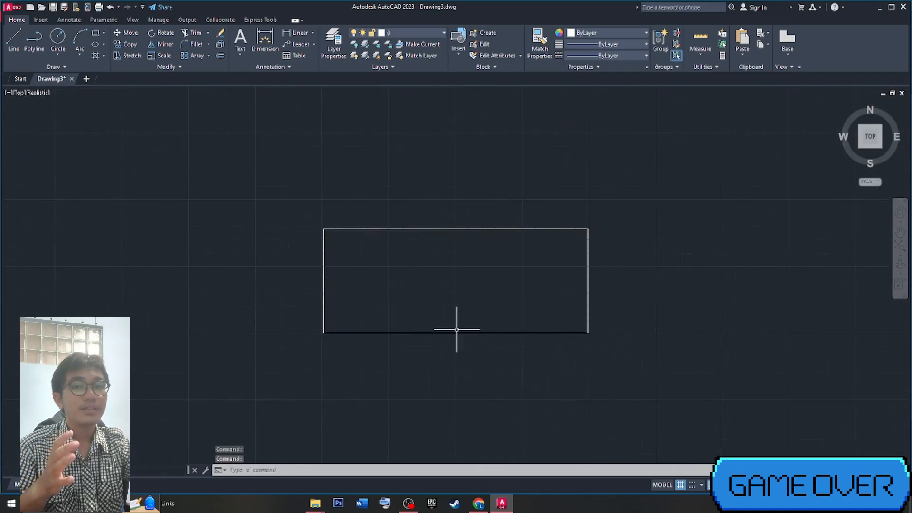
click(855, 151)
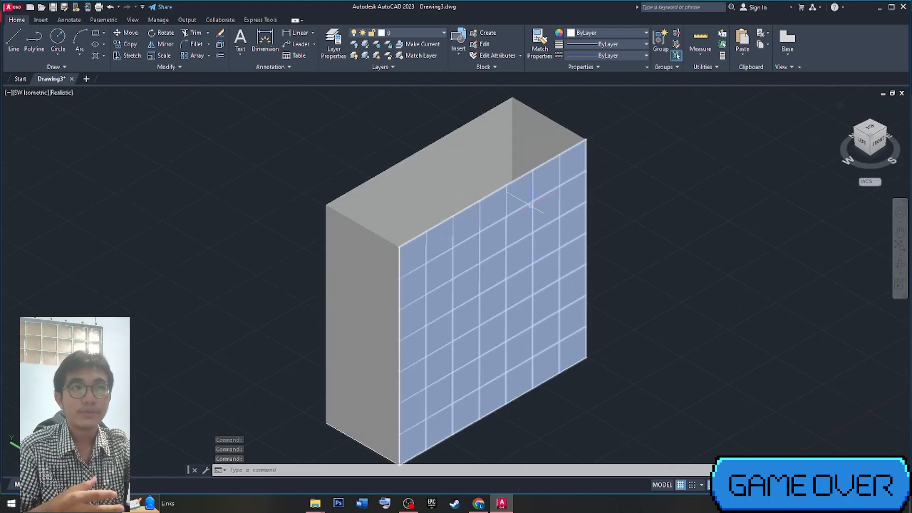
scroll(606, 265, down, 2)
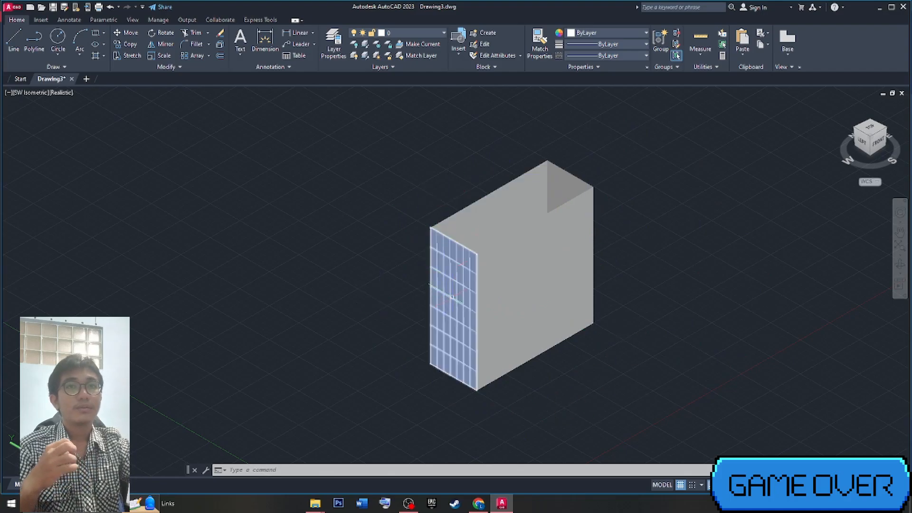
mouse_move(501, 302)
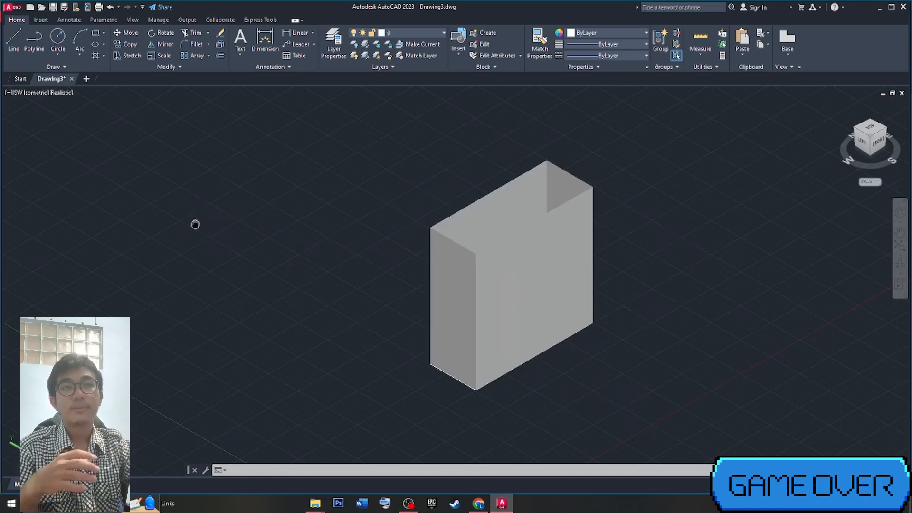
middle_drag(196, 225, 125, 233)
Step: In the Top view, draw a second closed rectangle from four lines beside the first, level with its upper and lower edges
click(870, 130)
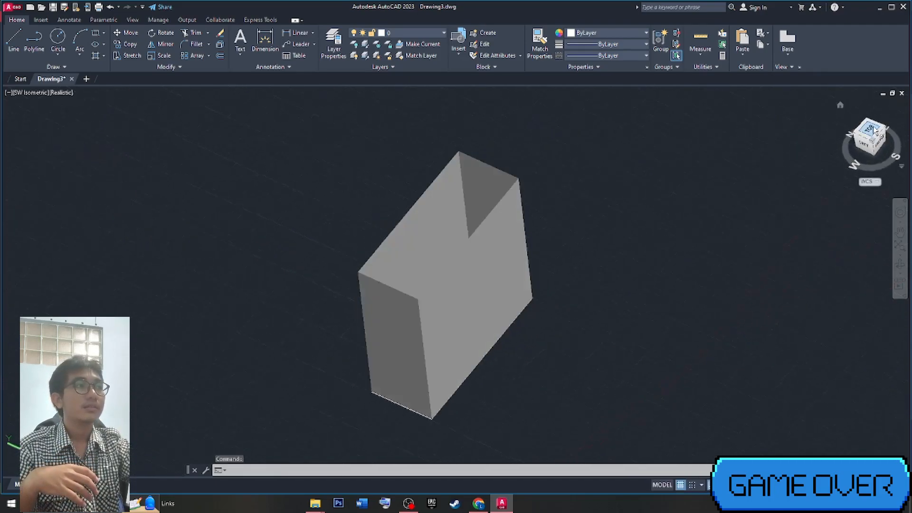
click(899, 122)
middle_drag(671, 155, 533, 152)
scroll(413, 179, down, 2)
mouse_move(562, 212)
middle_down()
mouse_move(518, 210)
mouse_move(376, 252)
middle_up()
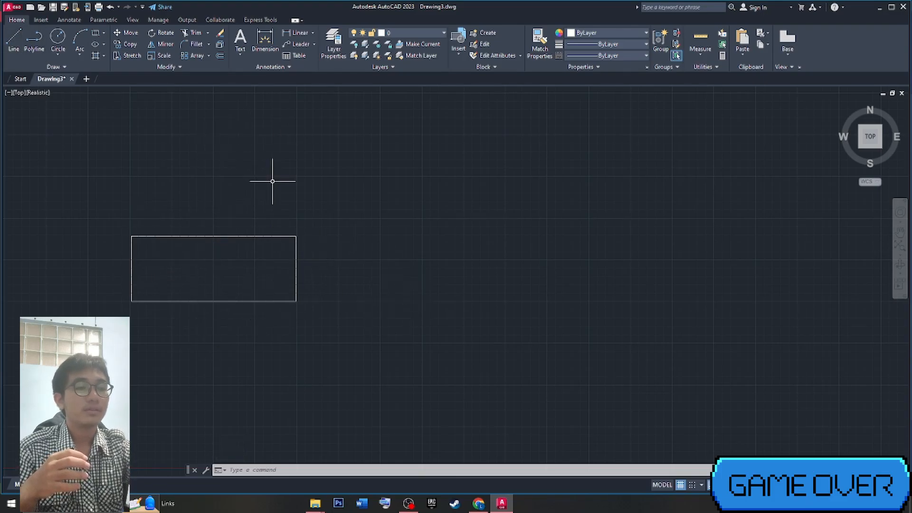
key(Return)
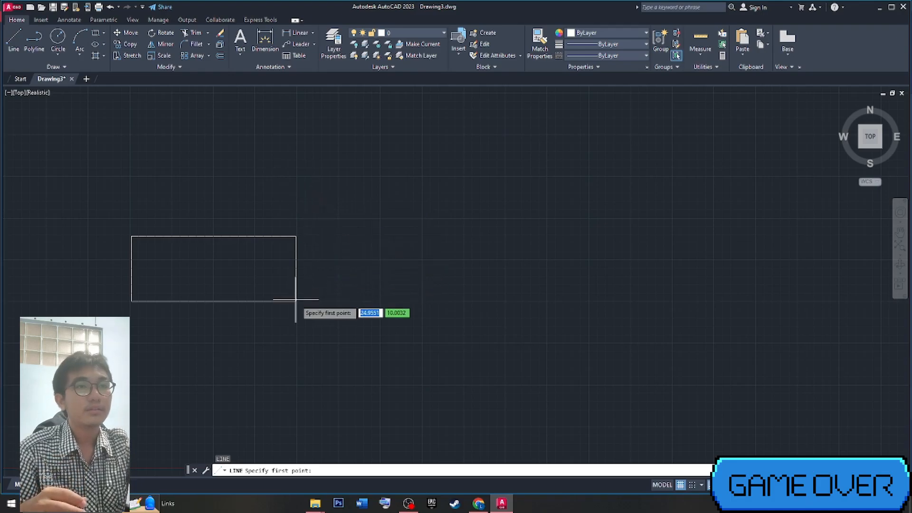
click(346, 301)
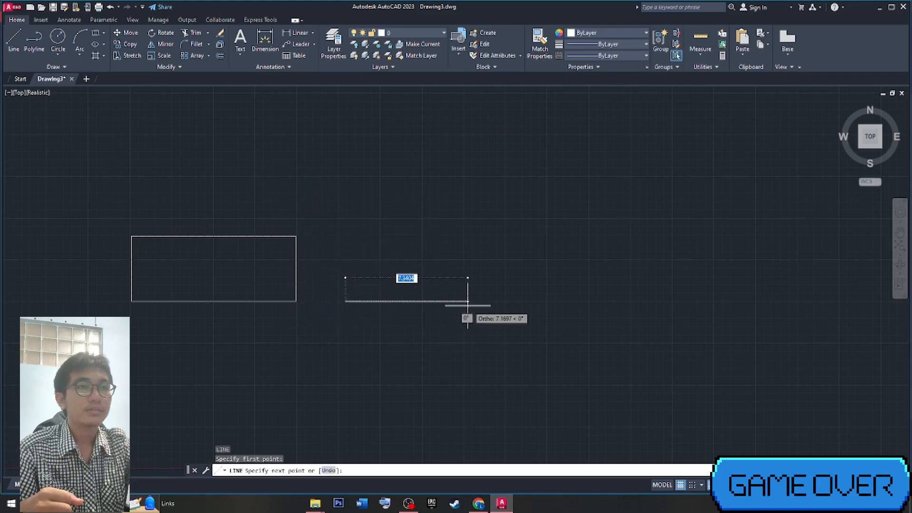
click(503, 301)
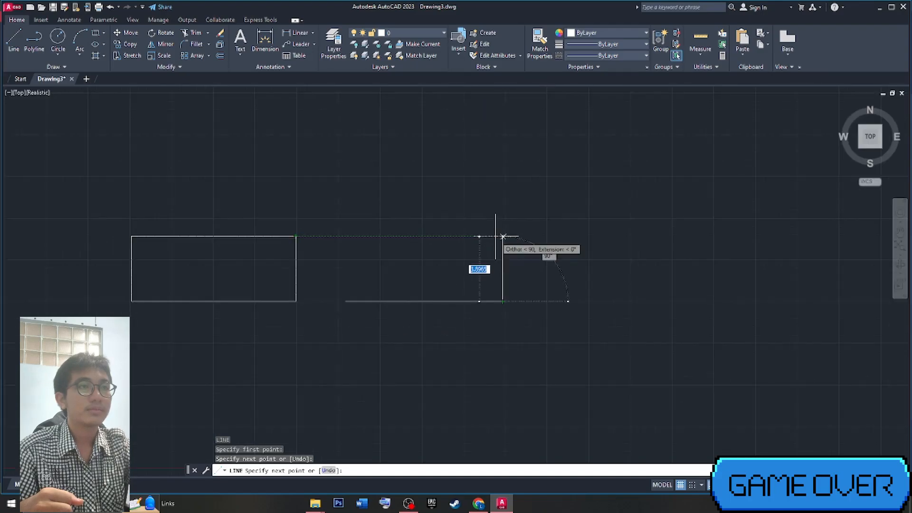
click(503, 236)
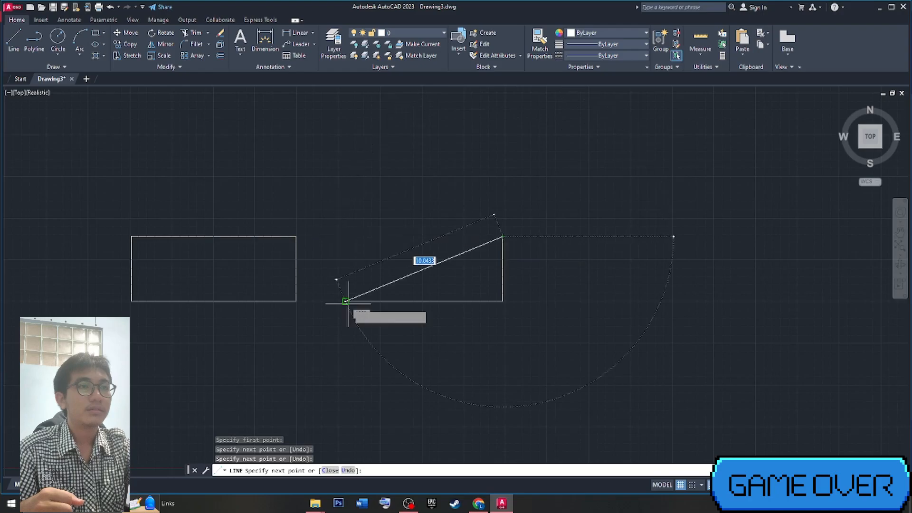
click(345, 236)
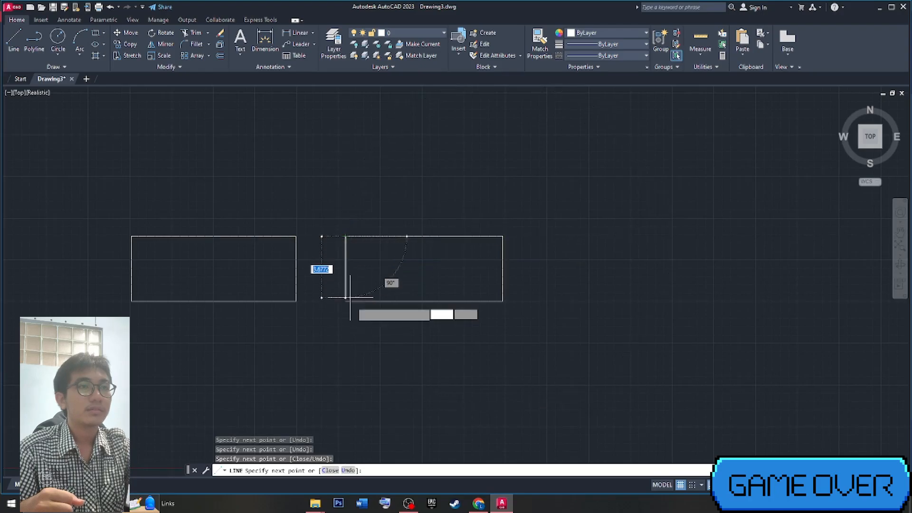
click(346, 301)
key(Return)
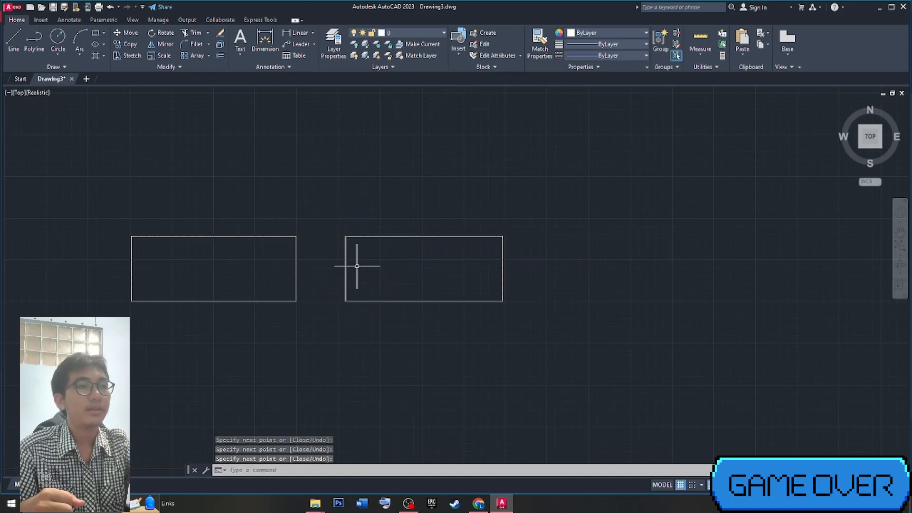
middle_drag(437, 306, 381, 307)
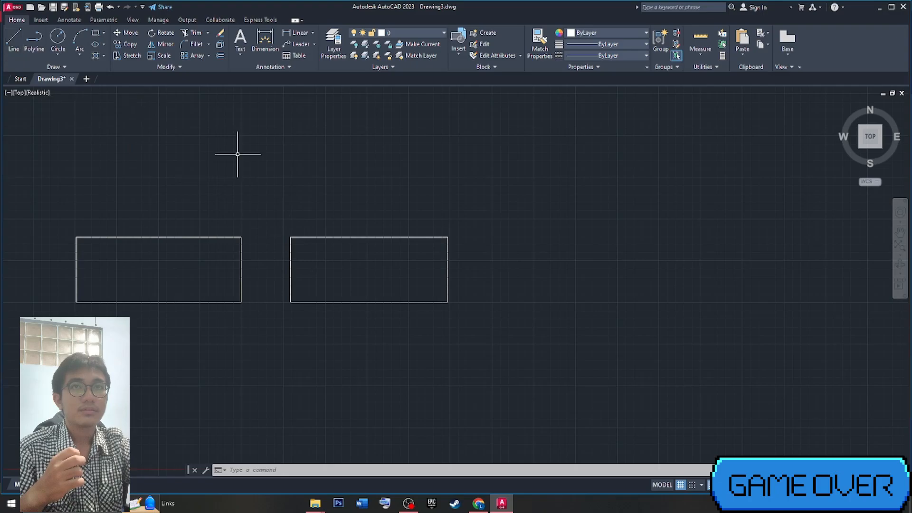
click(277, 222)
click(474, 318)
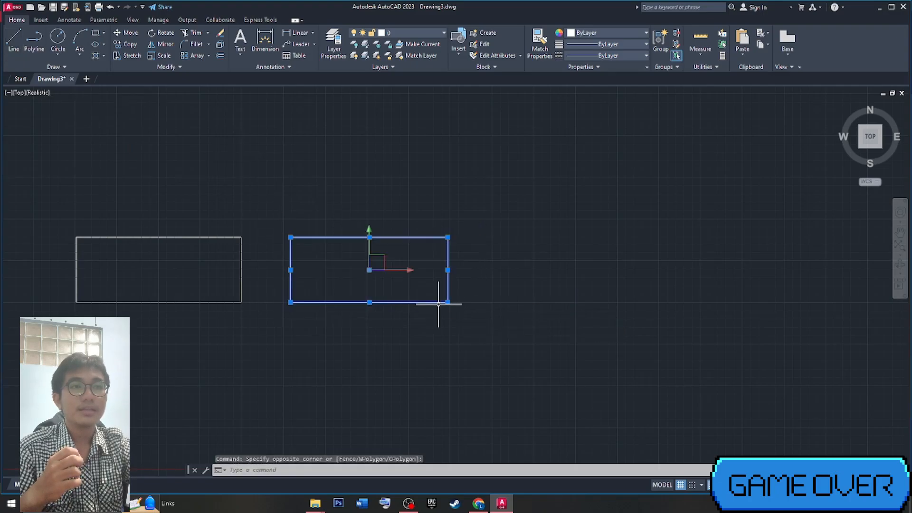
key(Escape)
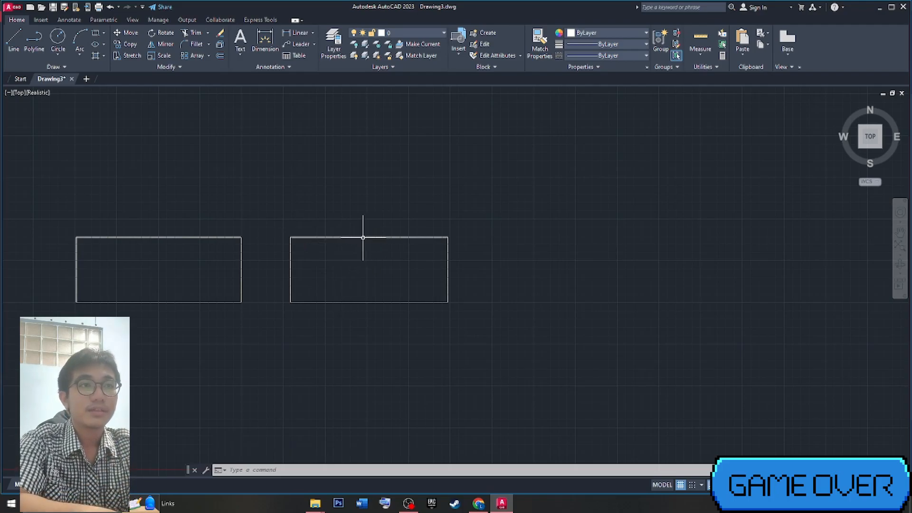
Step: Join the four lines of the second rectangle into a single object
mouse_move(359, 237)
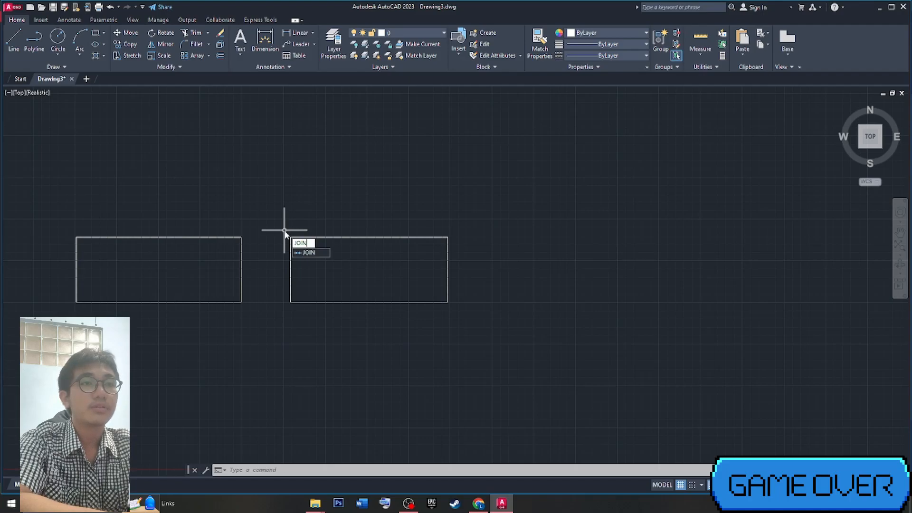
key(Return)
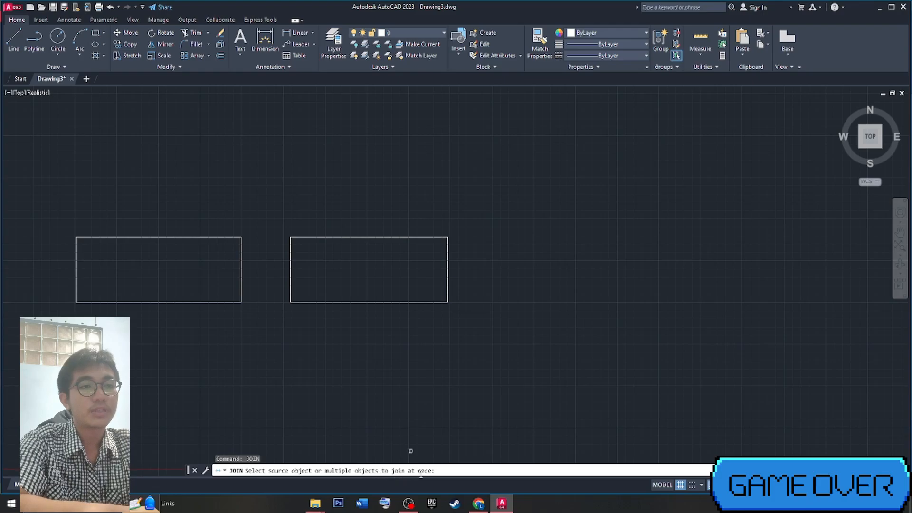
click(271, 208)
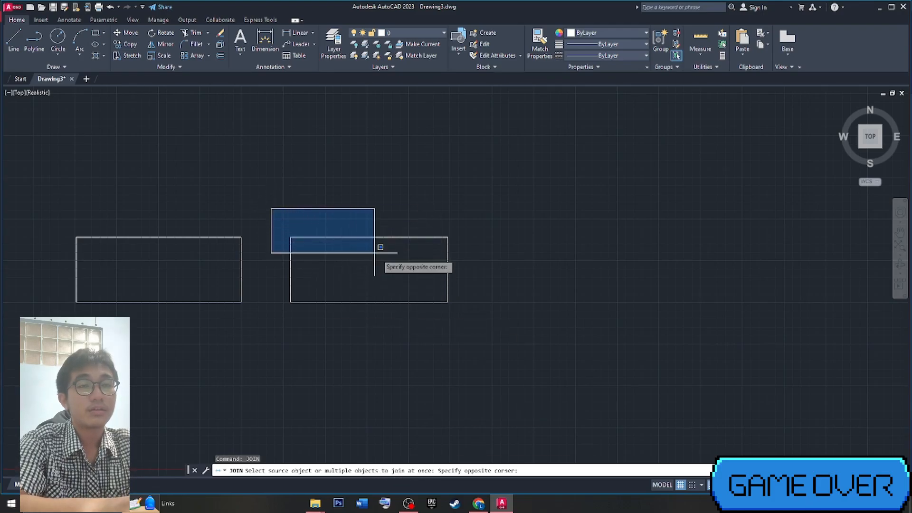
click(471, 337)
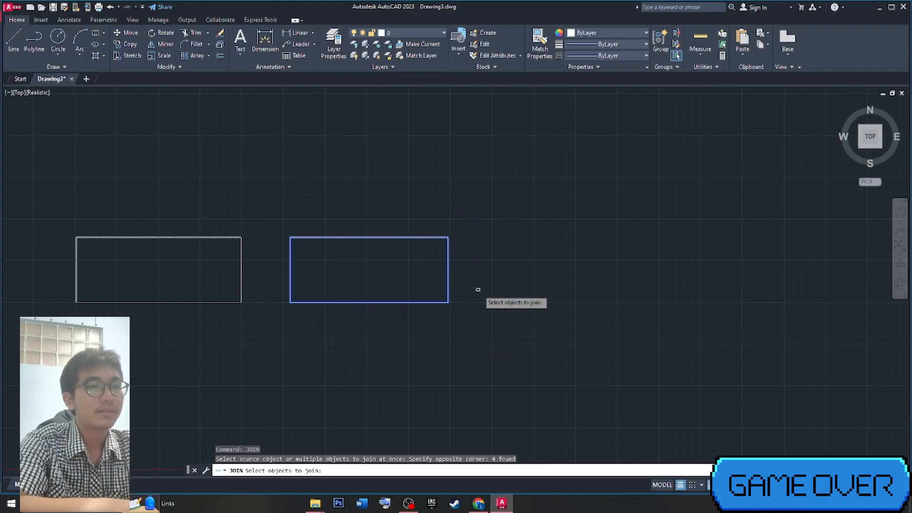
key(Return)
mouse_move(319, 237)
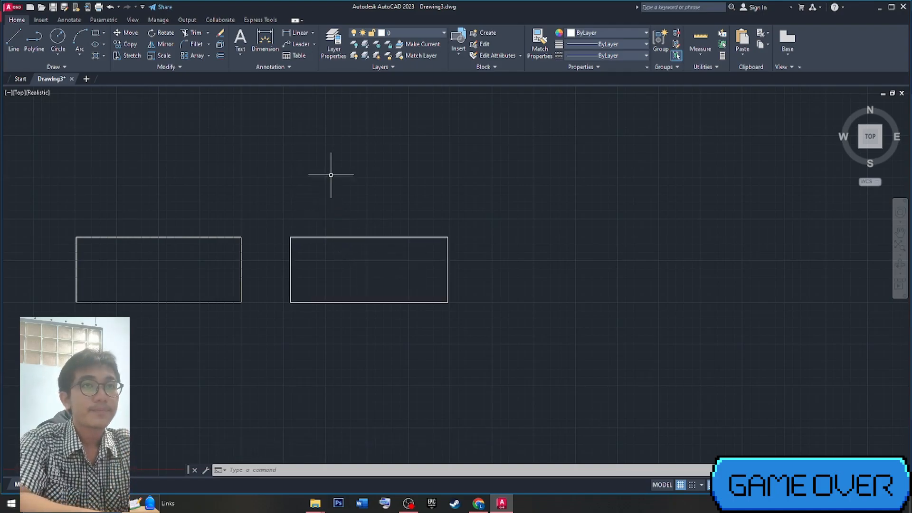
middle_drag(444, 238, 428, 216)
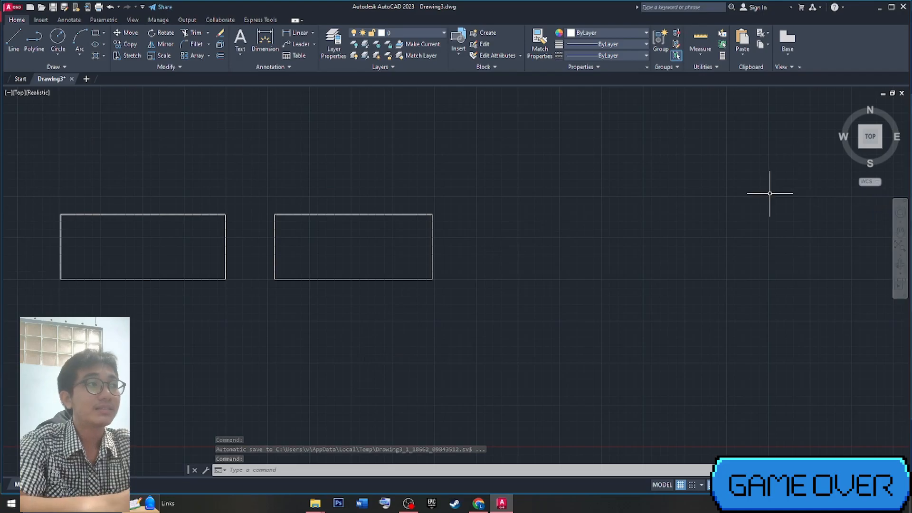
Step: Extrude the joined rectangle to a height of 10 in the SW Isometric view
click(862, 149)
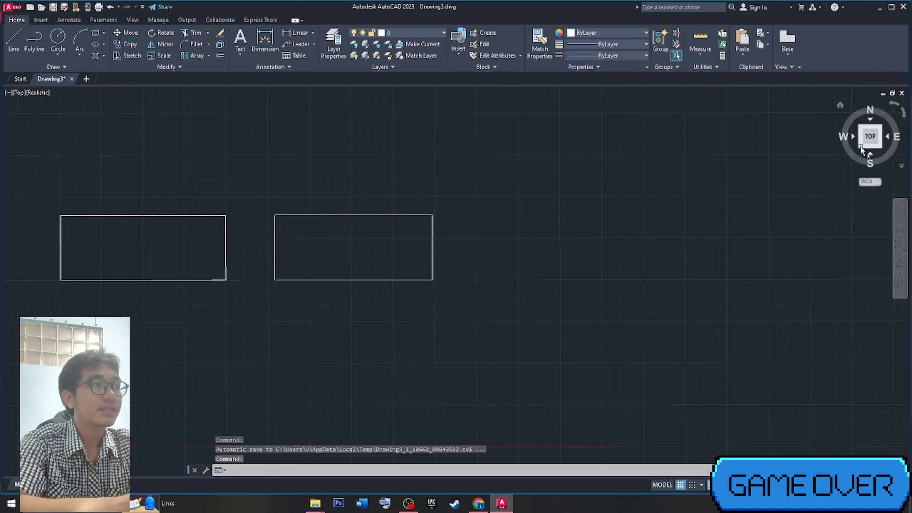
middle_drag(614, 240, 485, 240)
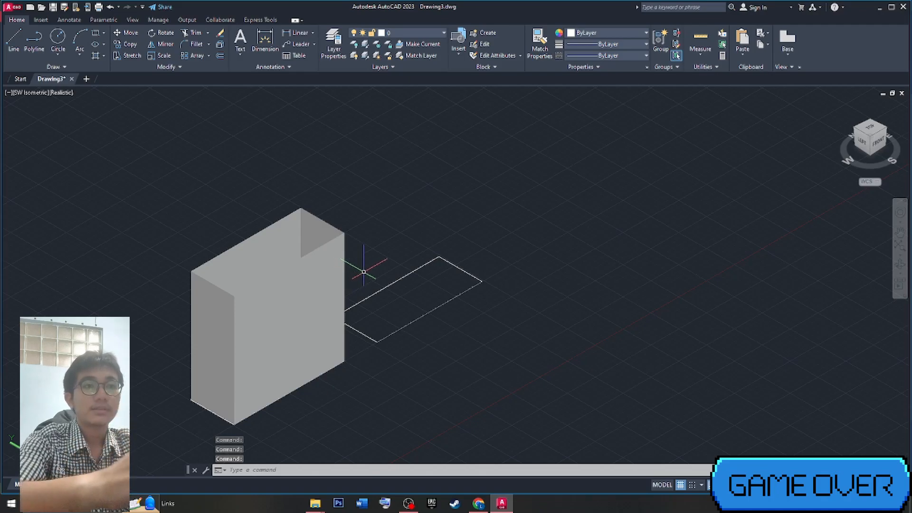
scroll(379, 328, down, 4)
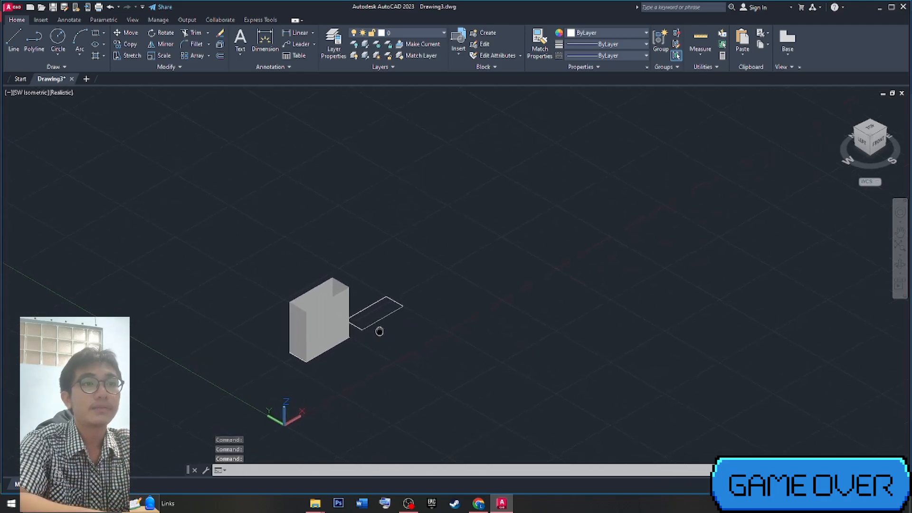
scroll(384, 329, up, 6)
scroll(384, 328, down, 2)
middle_drag(383, 326, 399, 316)
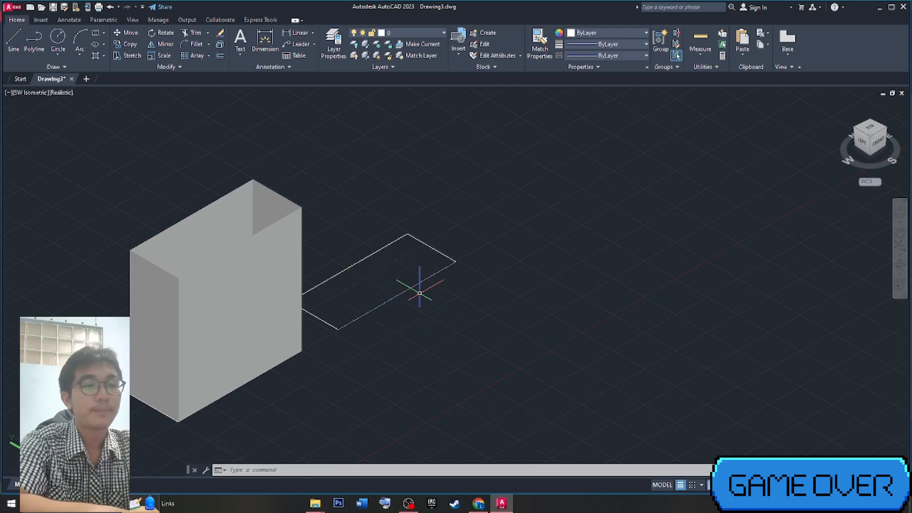
text(e)
key(Return)
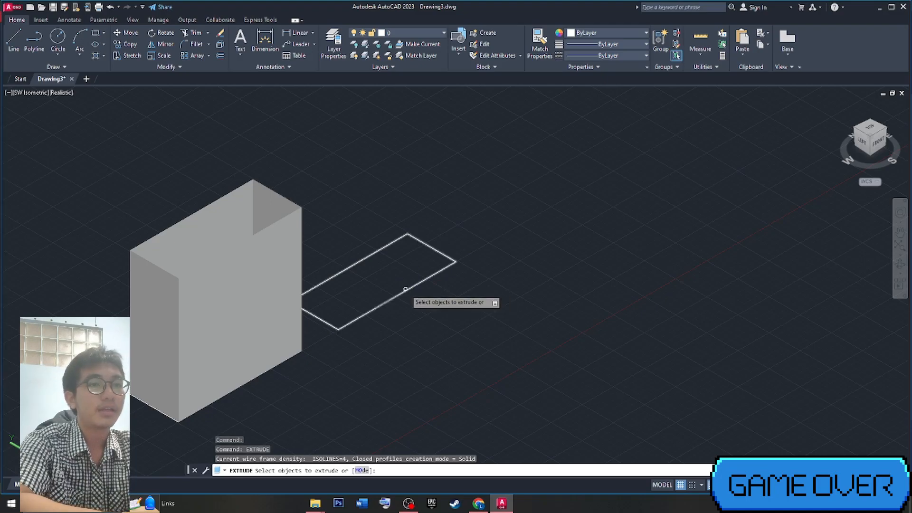
click(406, 289)
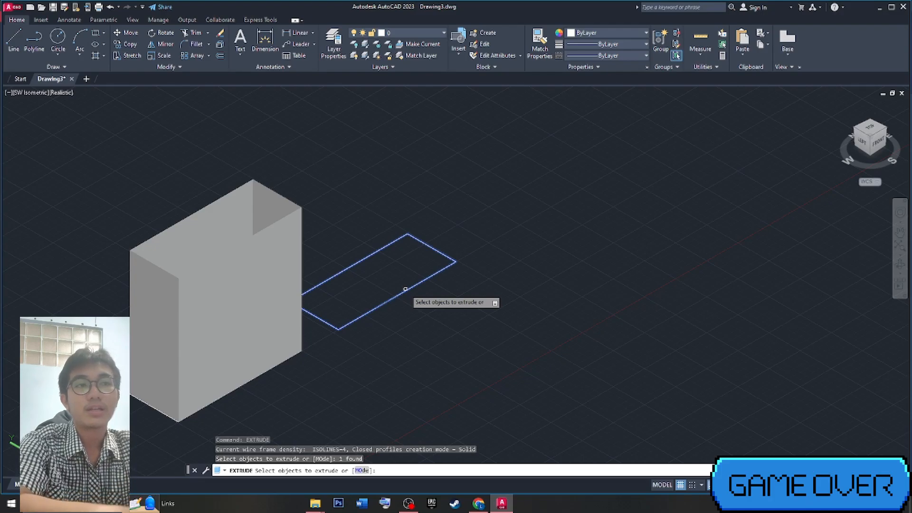
key(Return)
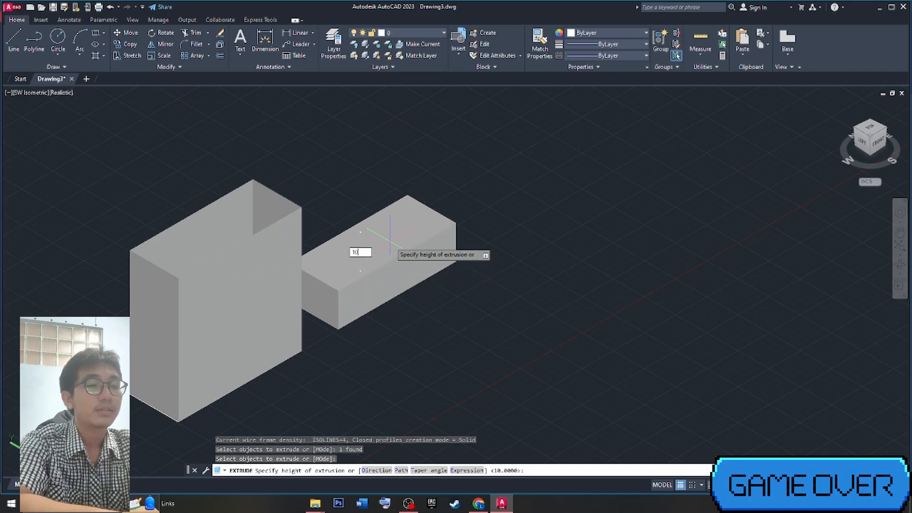
key(Return)
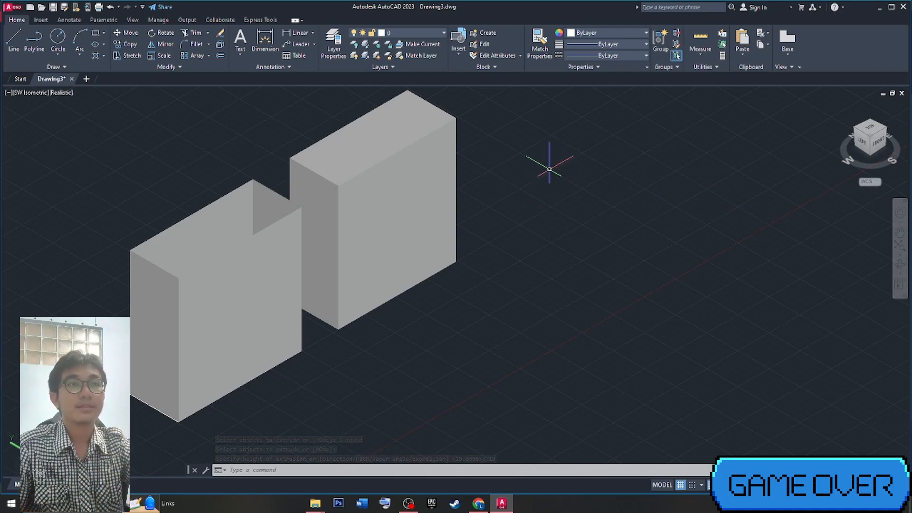
Step: Compare the block extruded from the joined rectangle with the open walls extruded from separate lines
scroll(544, 166, down, 4)
scroll(542, 178, up, 3)
scroll(498, 247, up, 2)
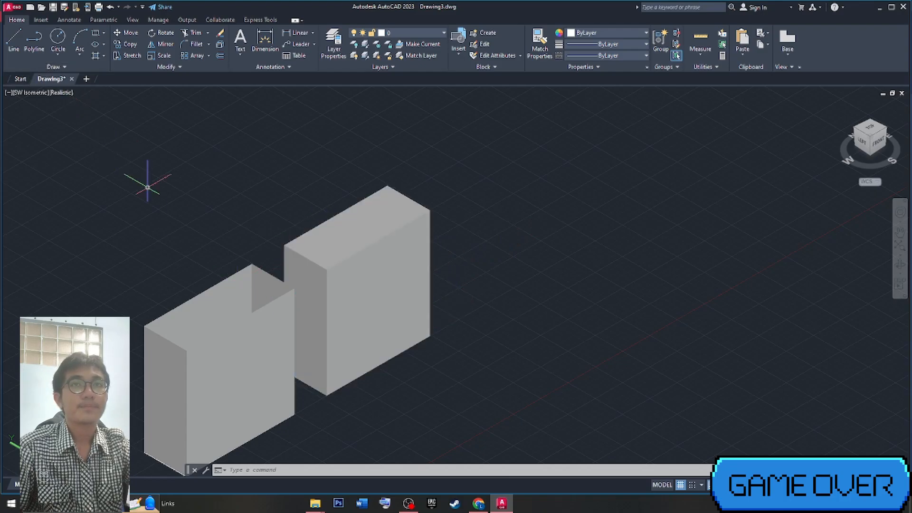
click(878, 132)
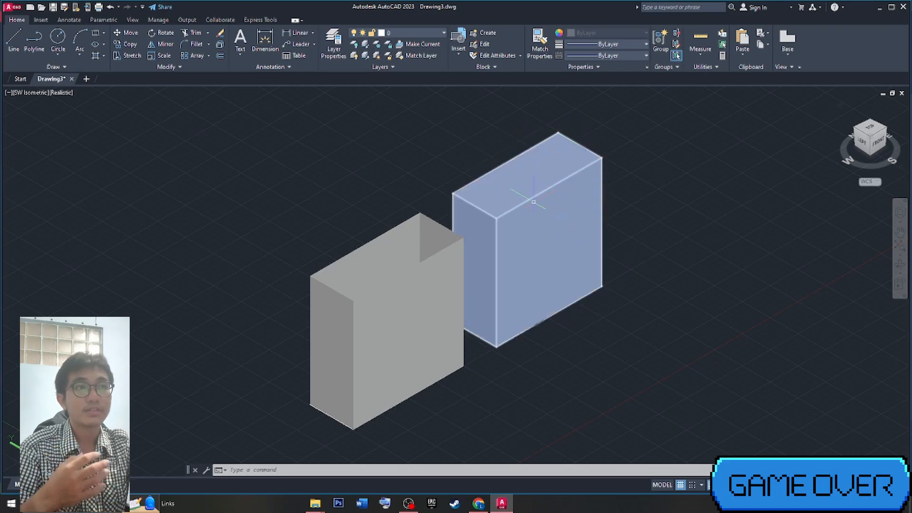
middle_drag(760, 200, 718, 210)
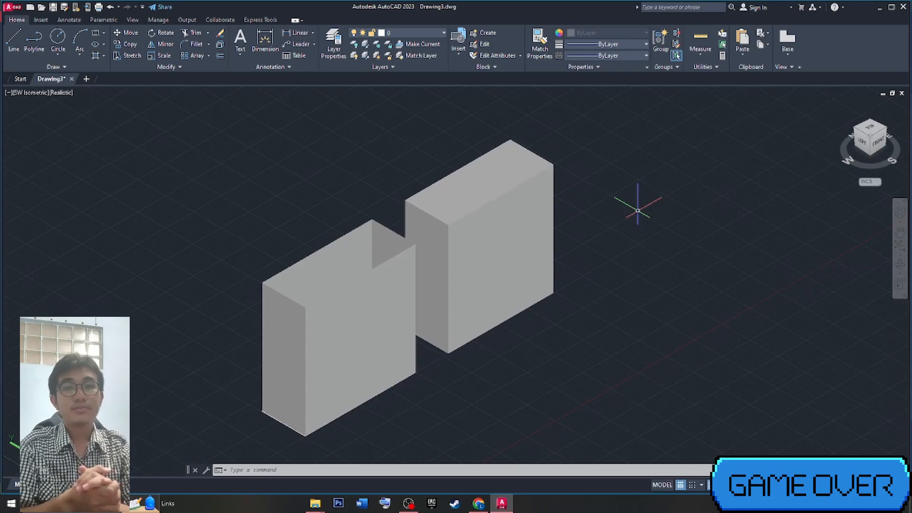